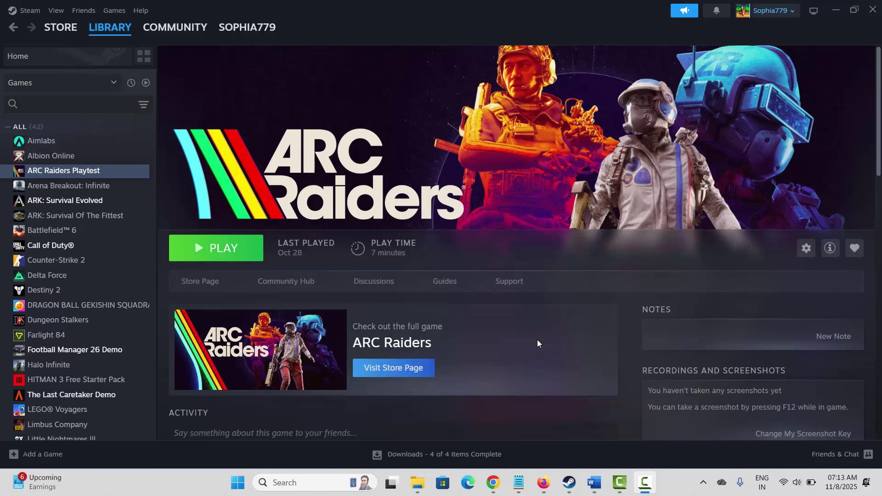
Bring up the Start menu power options, then dismiss them without choosing anything
left_click(238, 482)
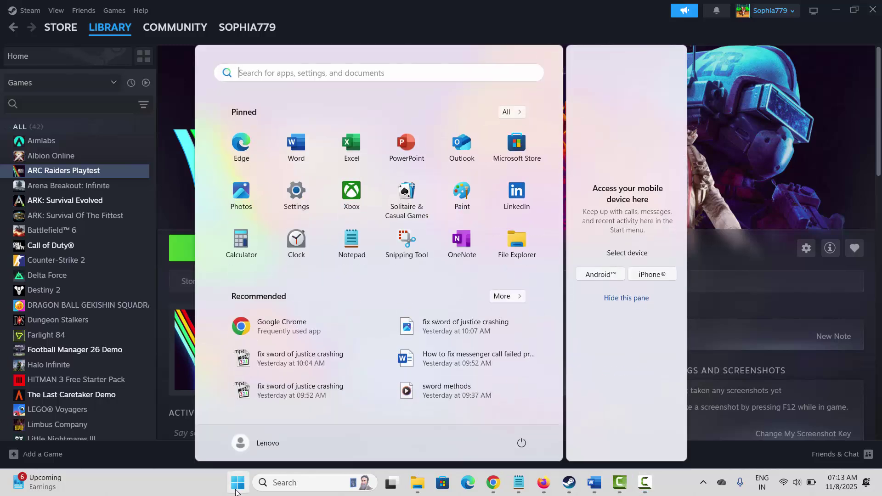
left_click(522, 444)
left_click(714, 314)
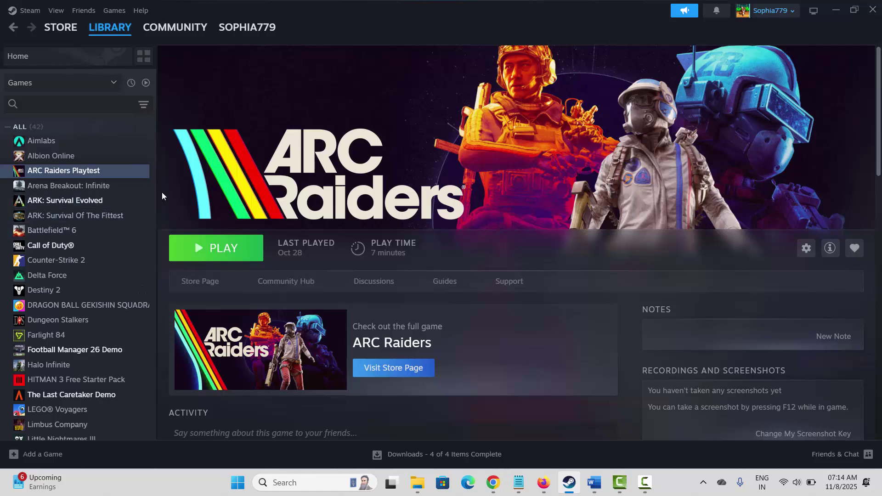
mouse_move(63, 171)
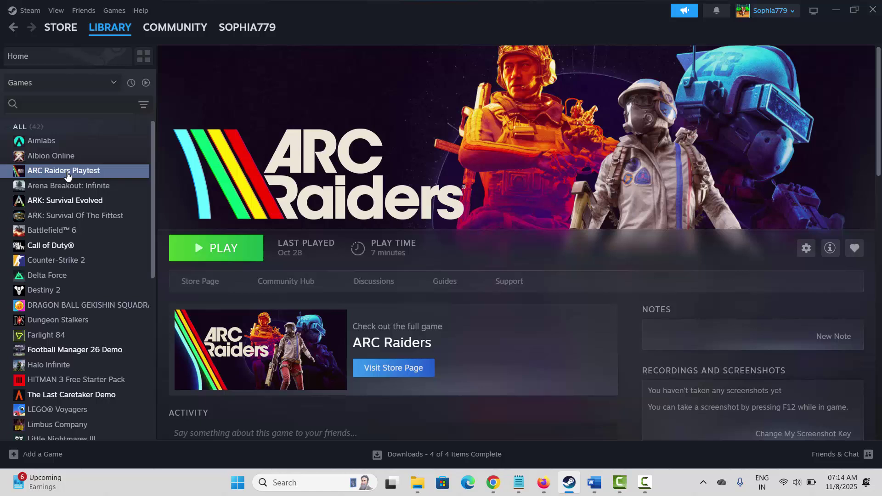
Open the Installed Files section of ARC Raiders Playtest's properties, then close the window
right_click(66, 176)
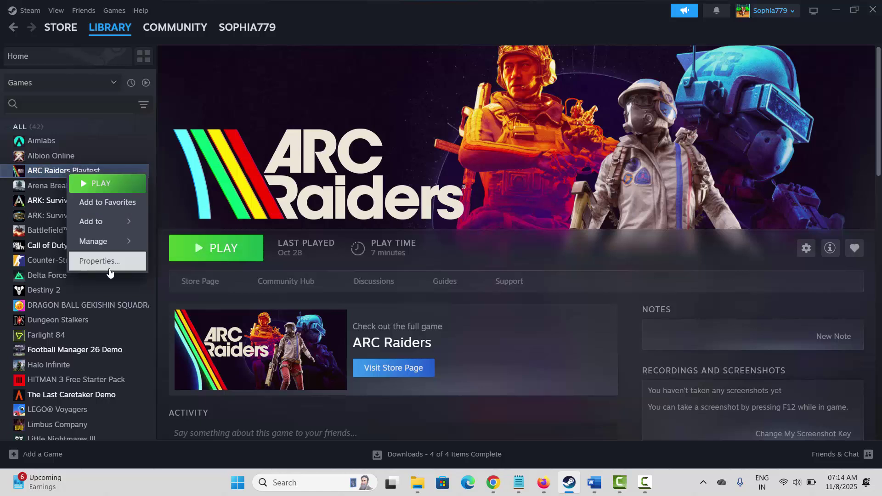
left_click(109, 274)
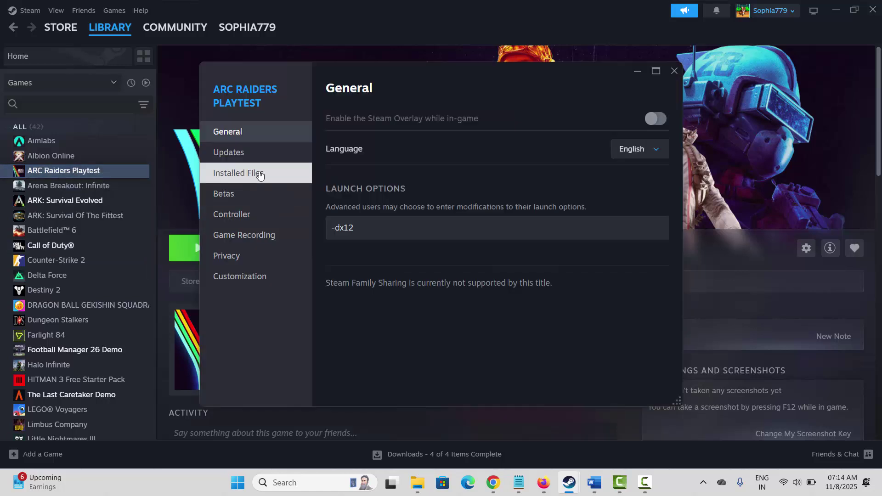
left_click(245, 173)
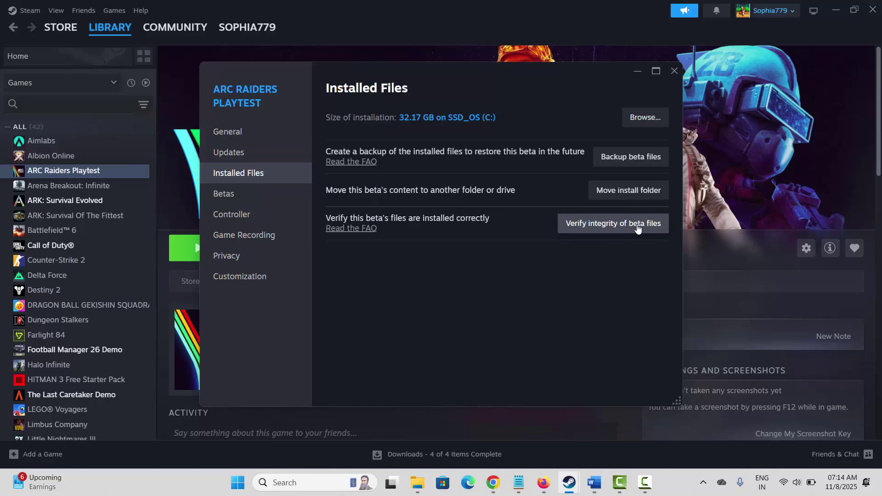
left_click(676, 72)
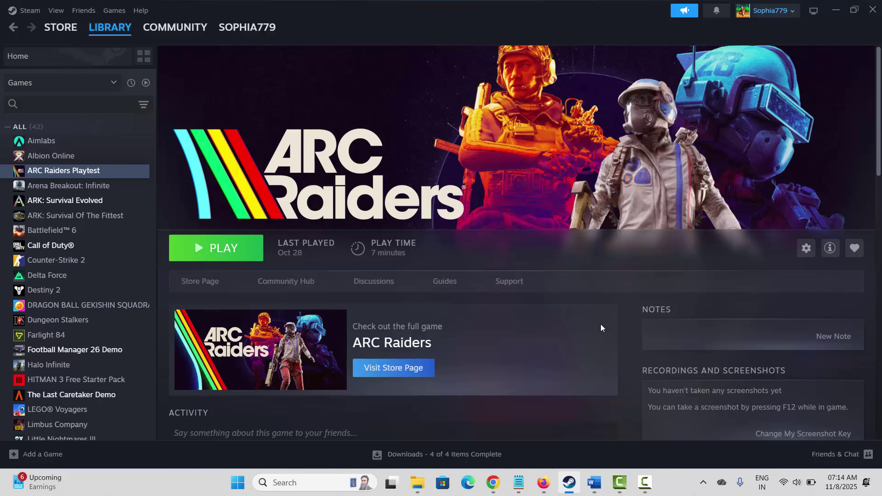
Launch Windows Security from search and view Firewall & network protection for domain, private and public networks
left_click(293, 483)
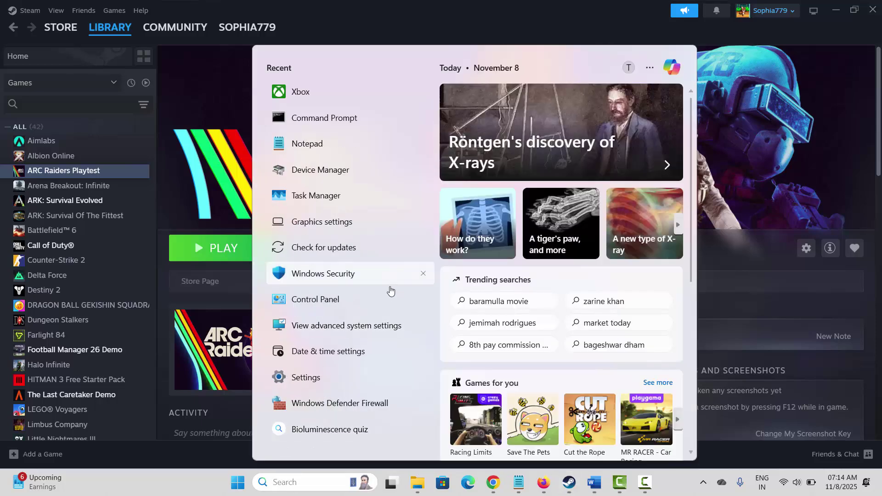
left_click(356, 279)
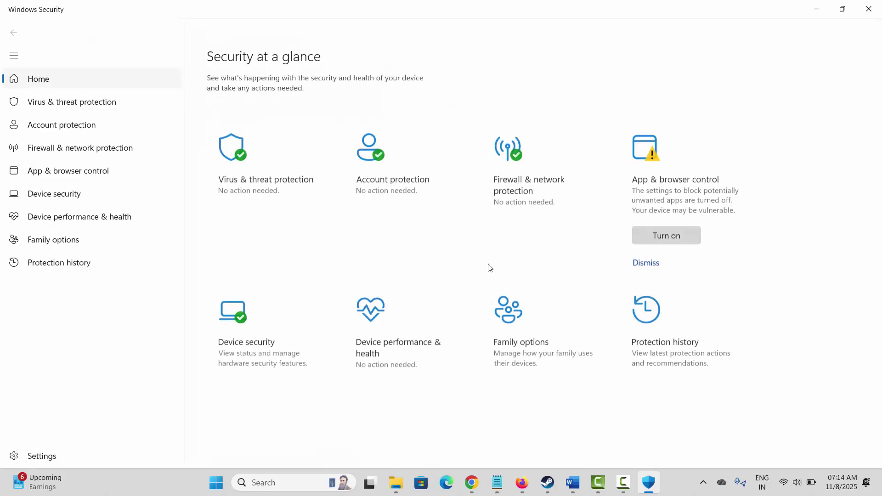
left_click(517, 193)
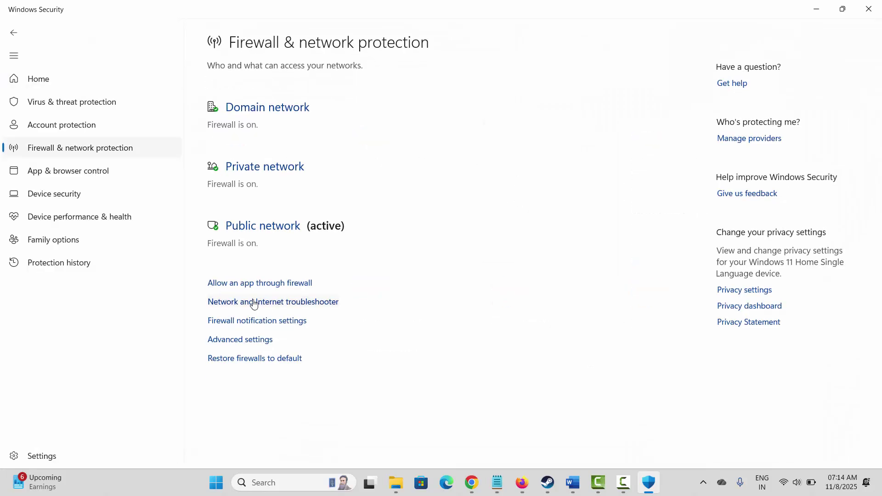
Unlock the firewall's allowed apps list and select the ARC Raiders Playtest entry
left_click(255, 283)
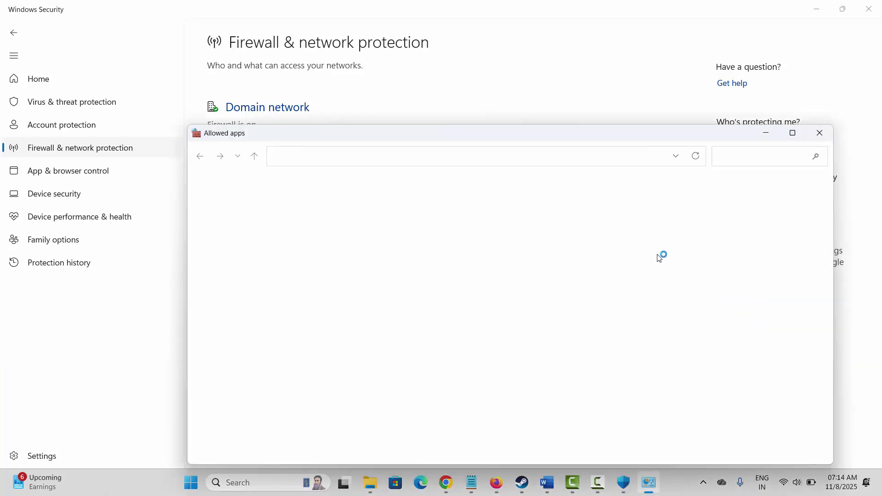
left_click(642, 217)
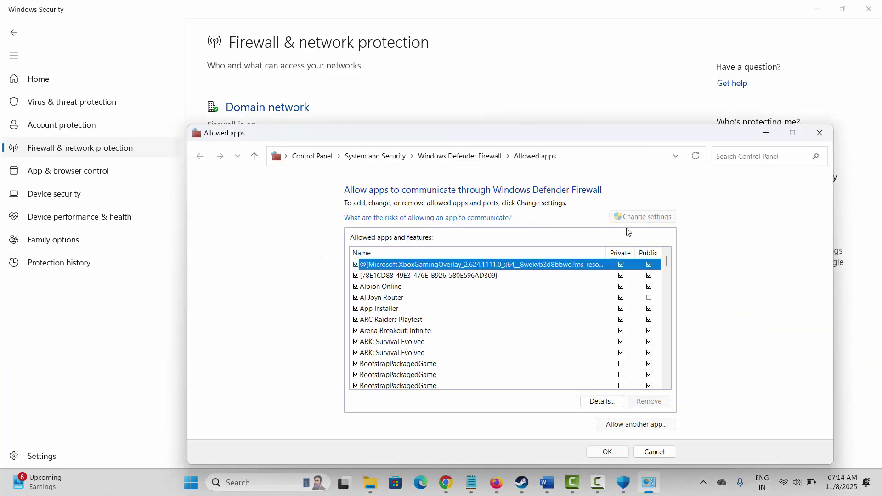
left_click(398, 320)
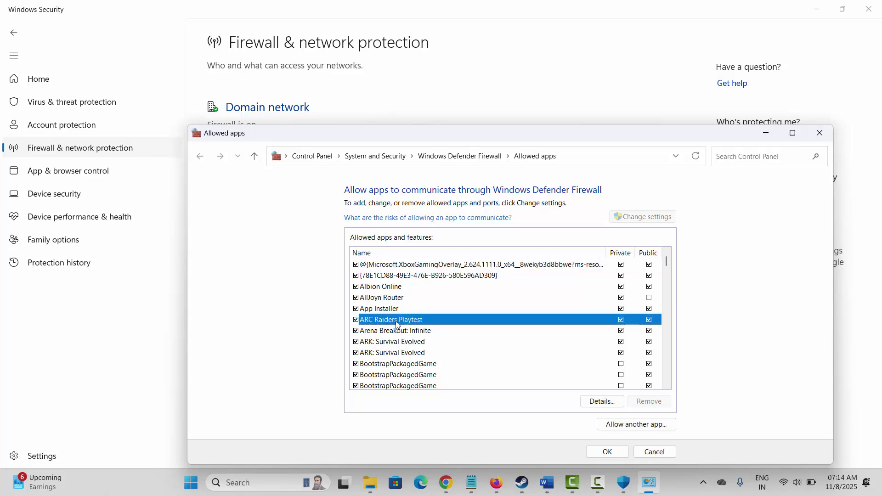
Browse to the Steam games folder for another app, cancel, and close the allowed apps window
left_click(638, 426)
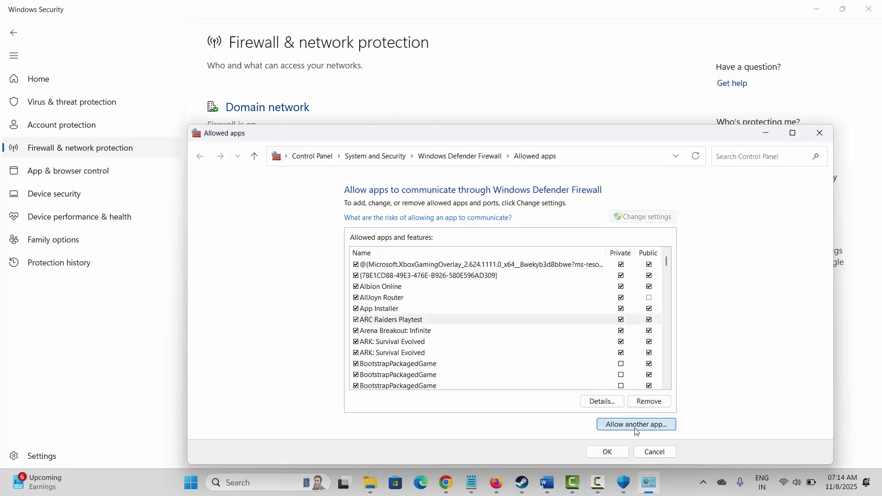
left_click(590, 357)
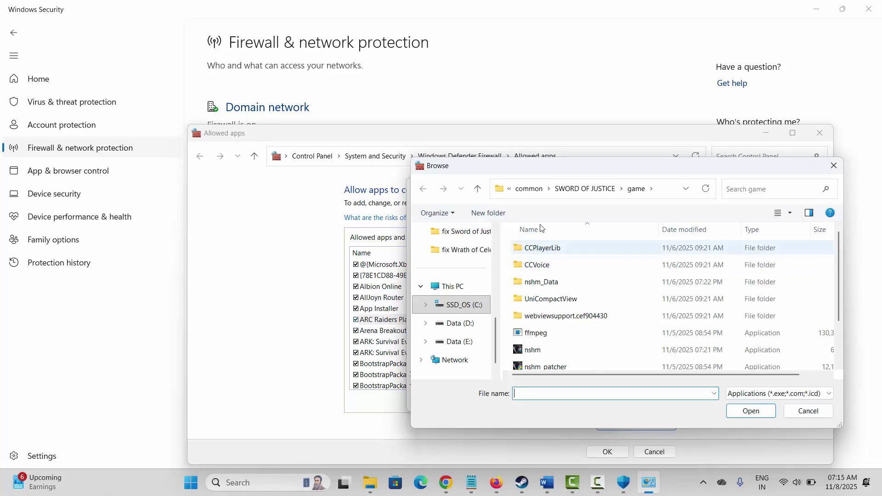
left_click(530, 189)
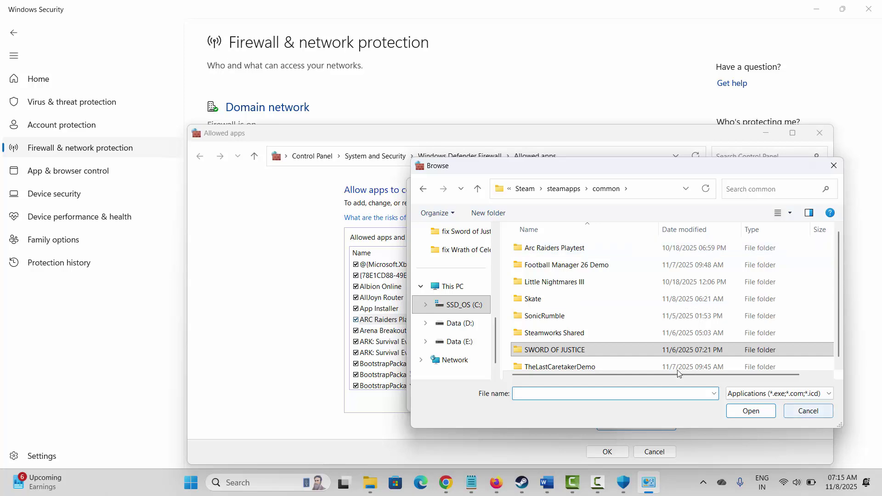
key("Escape")
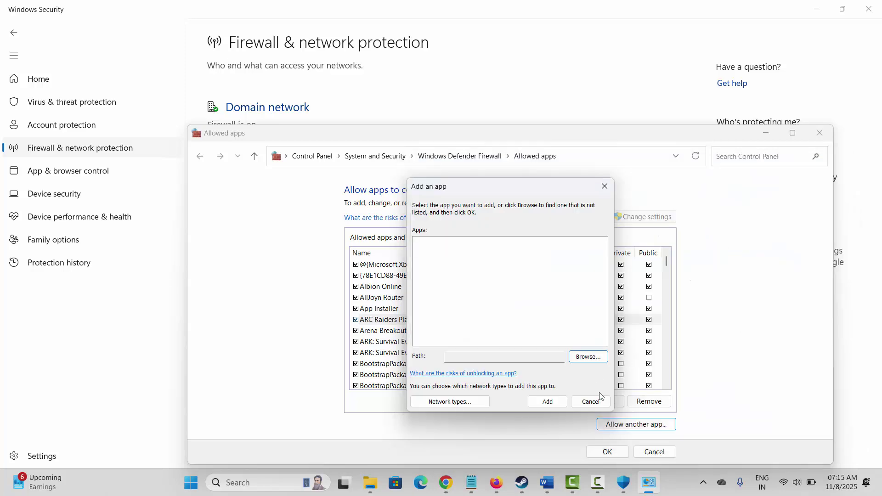
left_click(591, 401)
left_click(414, 319)
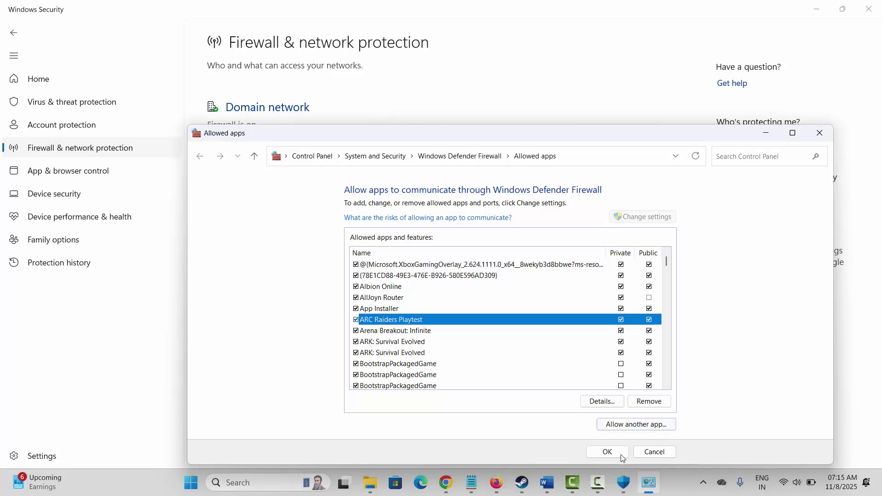
left_click(820, 133)
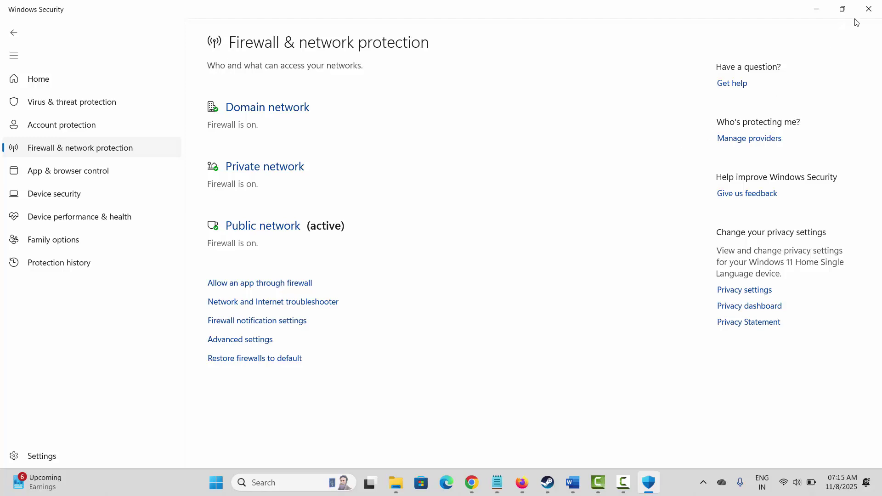
Close Windows Security to return to the ARC Raiders Playtest library page in Steam
left_click(869, 8)
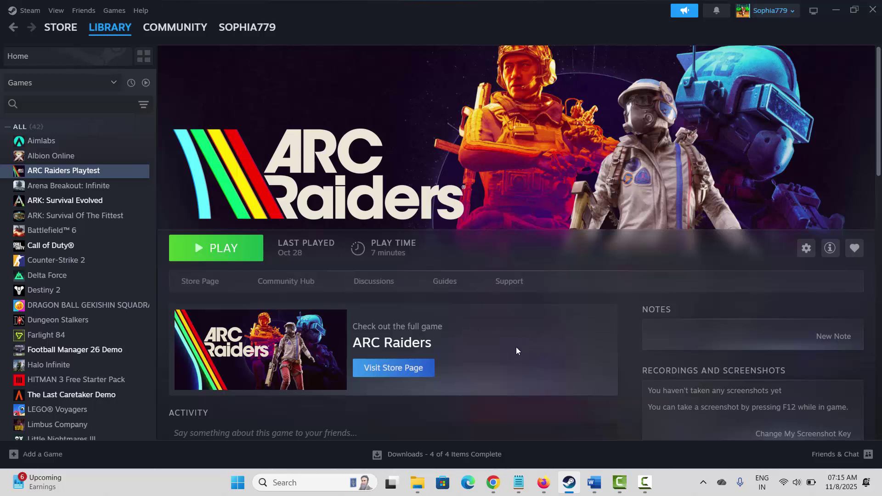
right_click(50, 175)
mouse_move(79, 241)
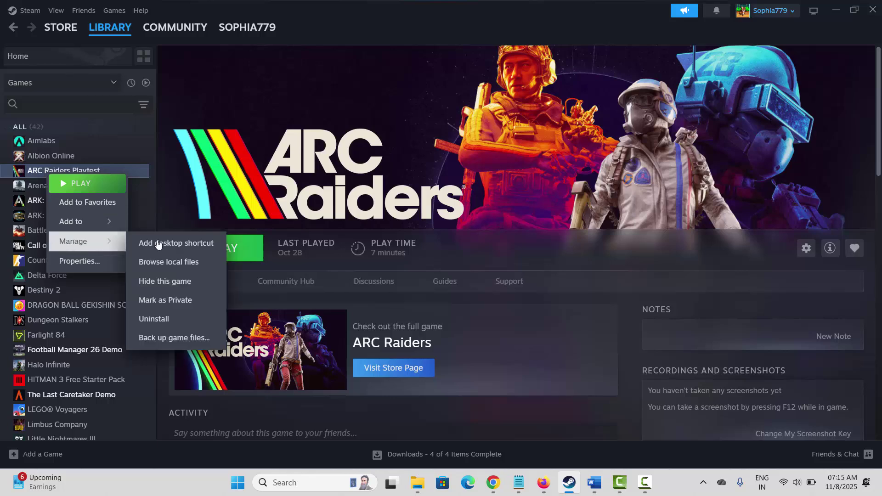
left_click(154, 318)
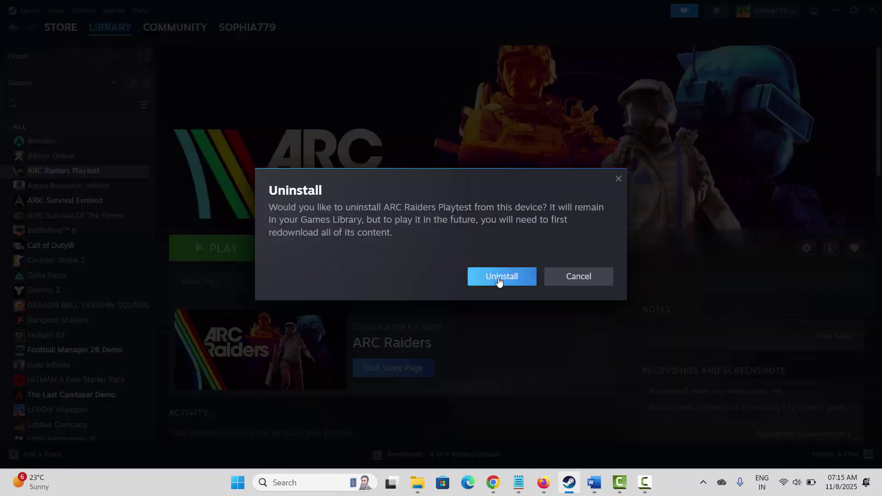
left_click(597, 283)
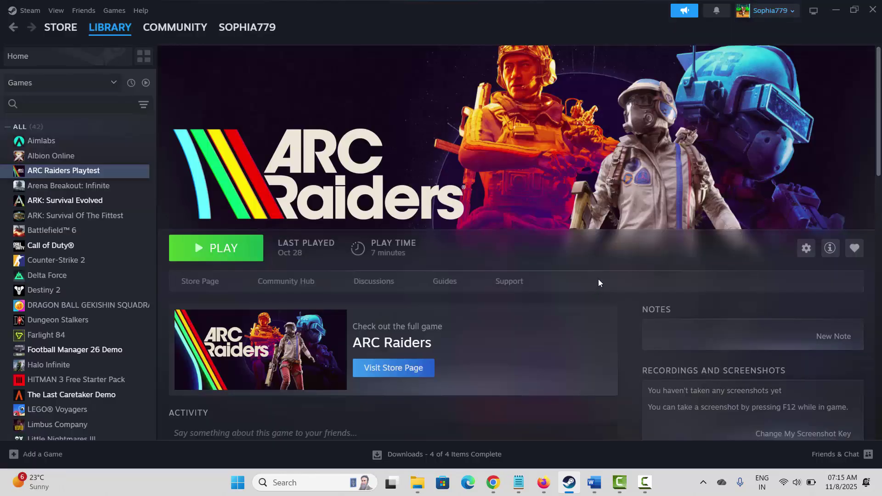